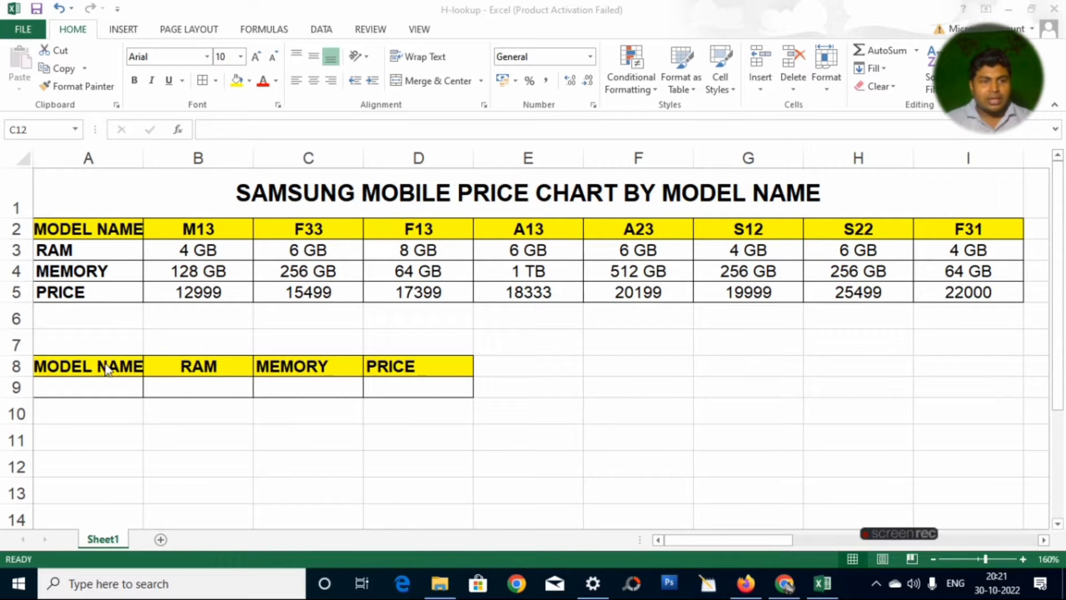
Start an HLOOKUP formula in the RAM cell B9 with the model name cell A9 as the lookup value.
{"action": "left_click", "coordinate": [171, 381]}
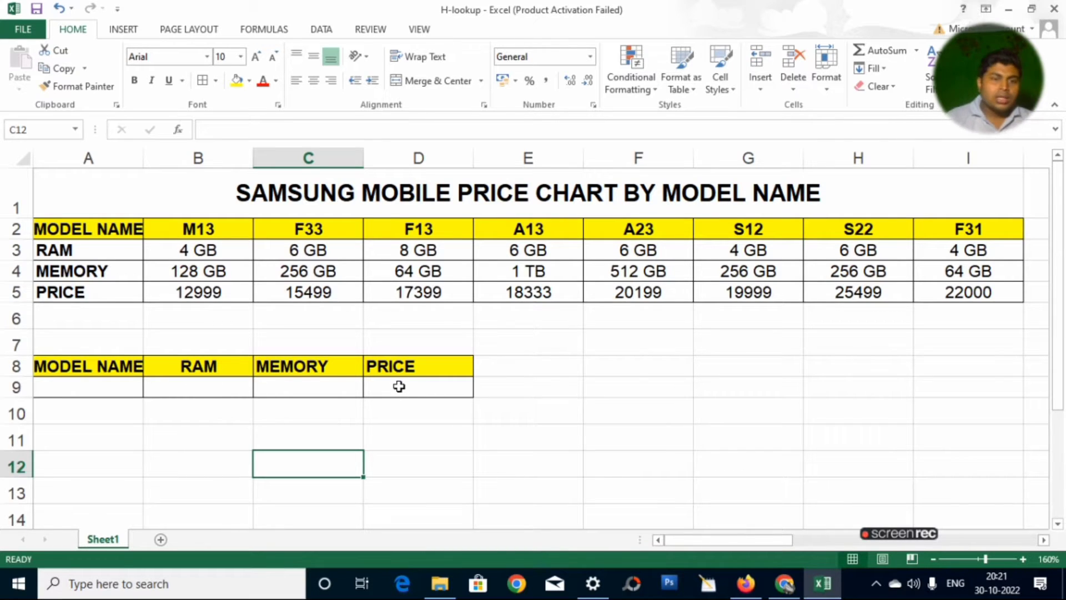
{"action": "double_click", "coordinate": [206, 389]}
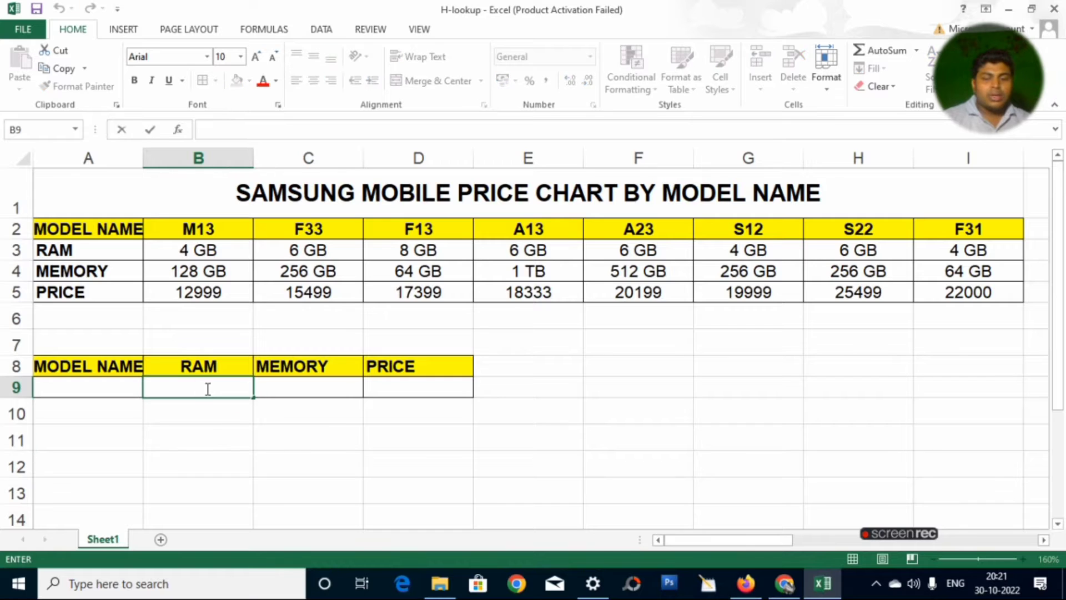
{"action": "type", "text": "="}
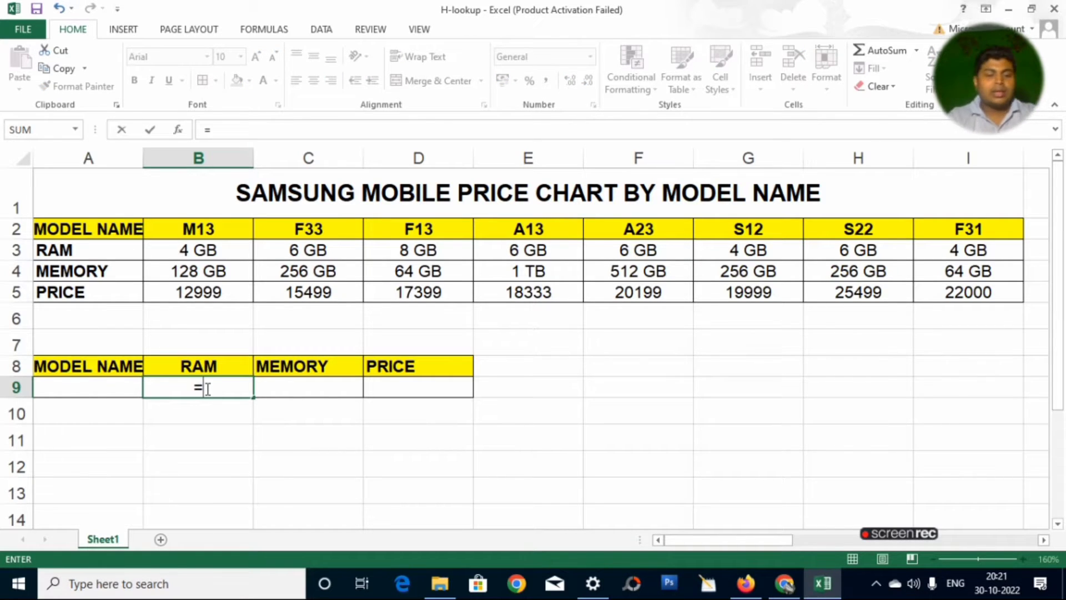
{"action": "type", "text": "HLOO"}
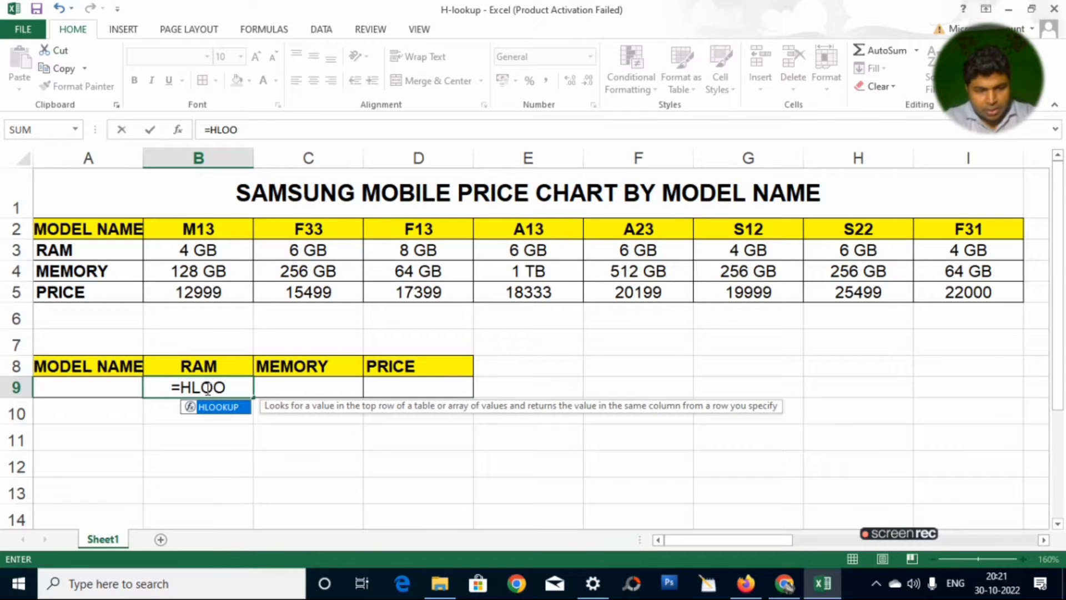
{"action": "key", "text": "Tab"}
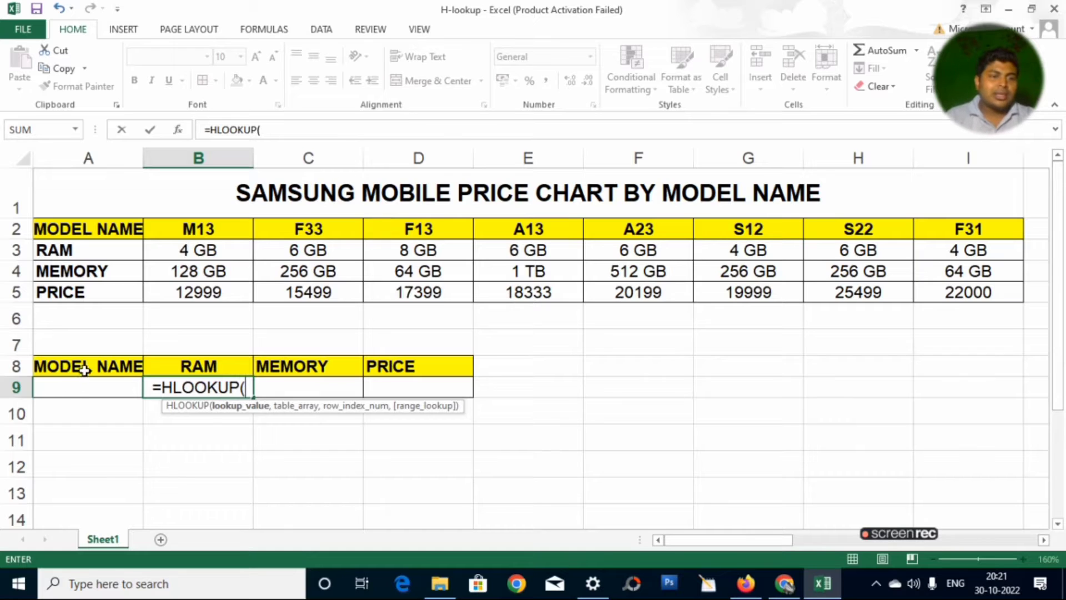
{"action": "left_click", "coordinate": [75, 388]}
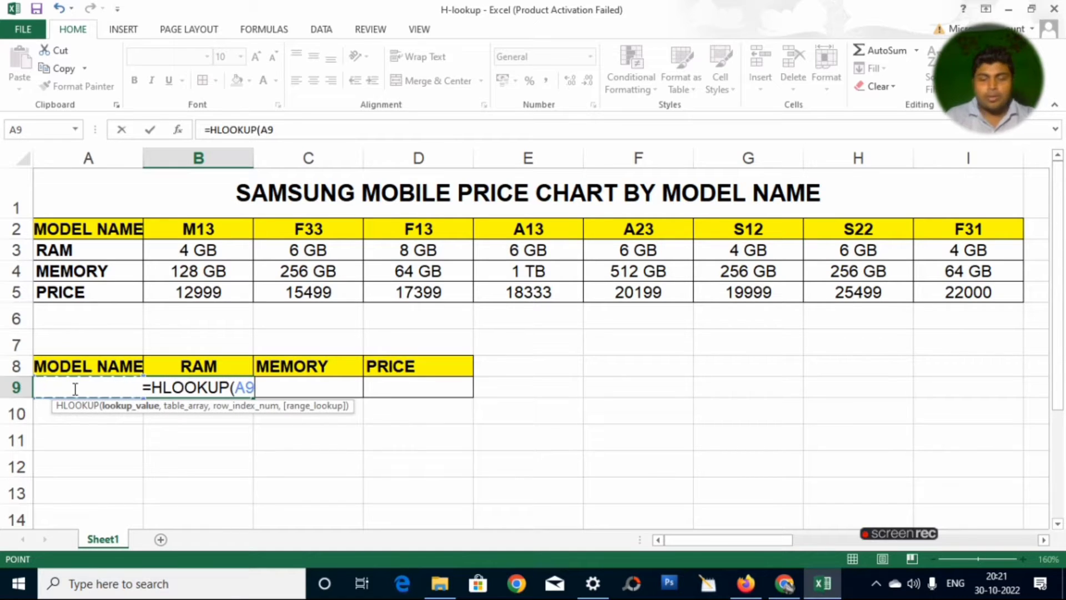
{"action": "type", "text": ","}
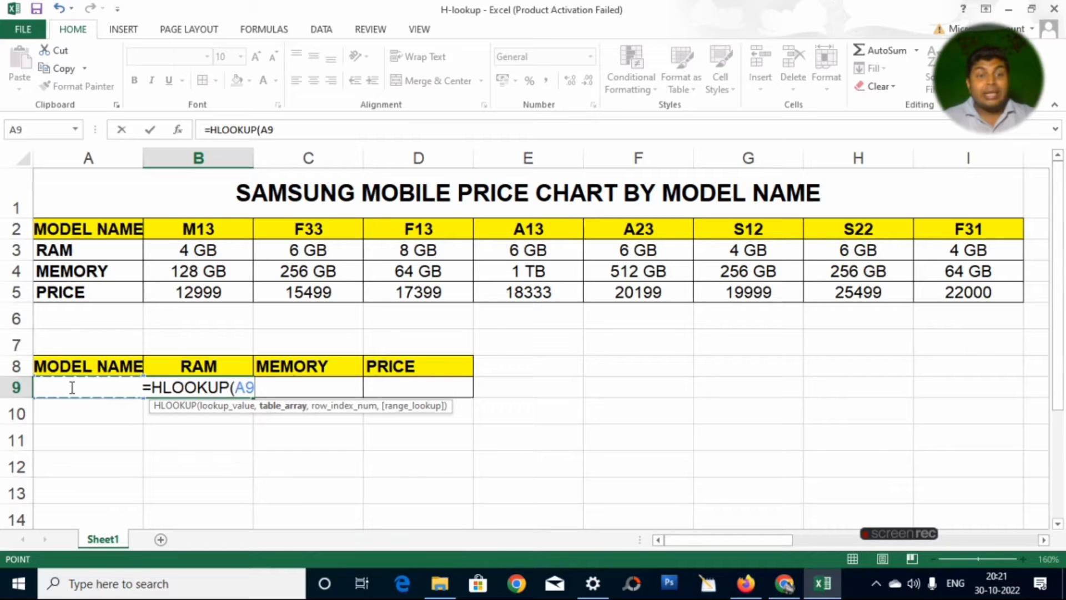
{"action": "type", "text": ","}
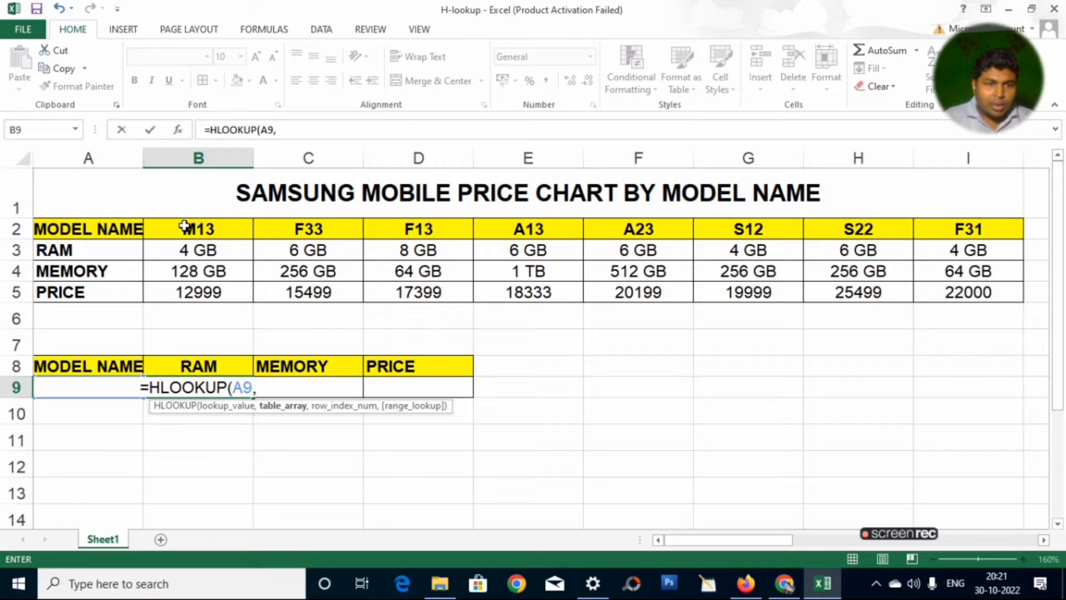
Set the lookup formula's table array to the chart range B2:I5, from the model names down to the prices.
{"action": "left_click_drag", "start_coordinate": [185, 226], "coordinate": [199, 251]}
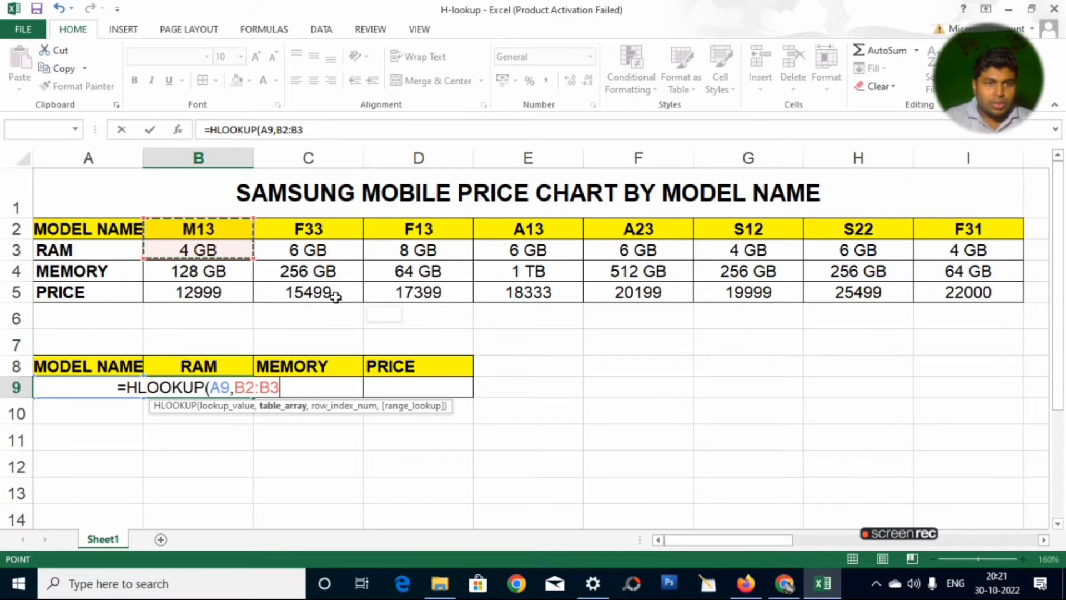
{"action": "left_click_drag", "start_coordinate": [336, 297], "coordinate": [972, 277]}
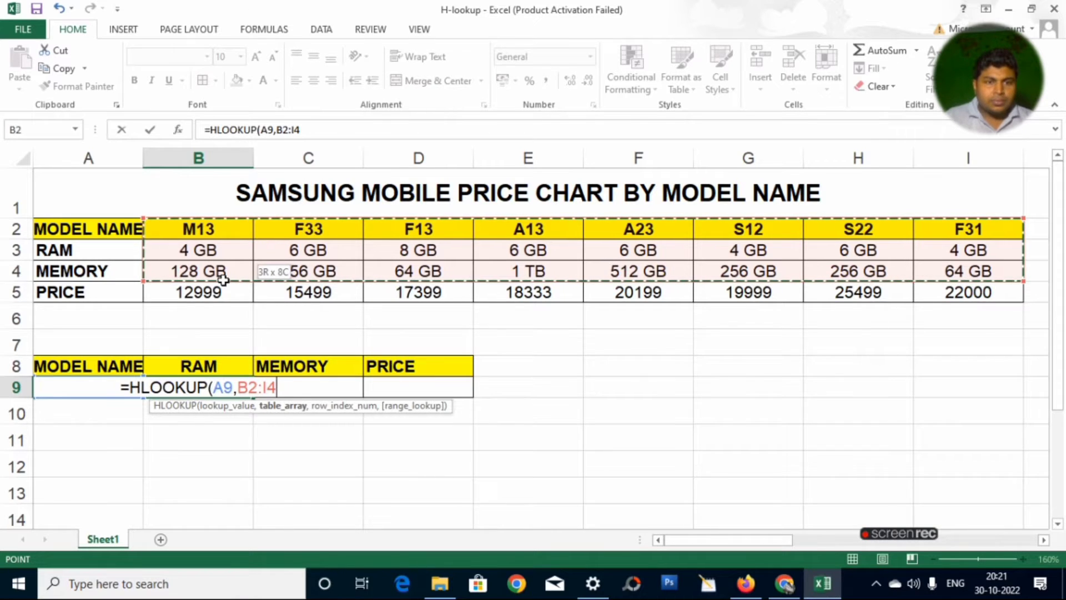
{"action": "left_click_drag", "start_coordinate": [223, 279], "coordinate": [224, 283]}
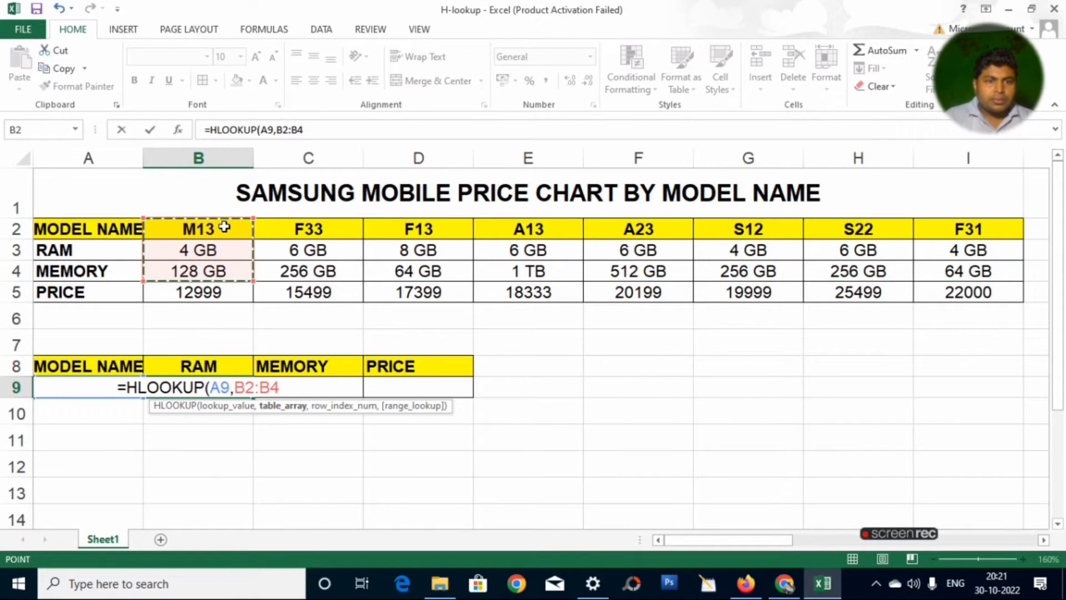
{"action": "left_click_drag", "start_coordinate": [224, 226], "coordinate": [953, 293]}
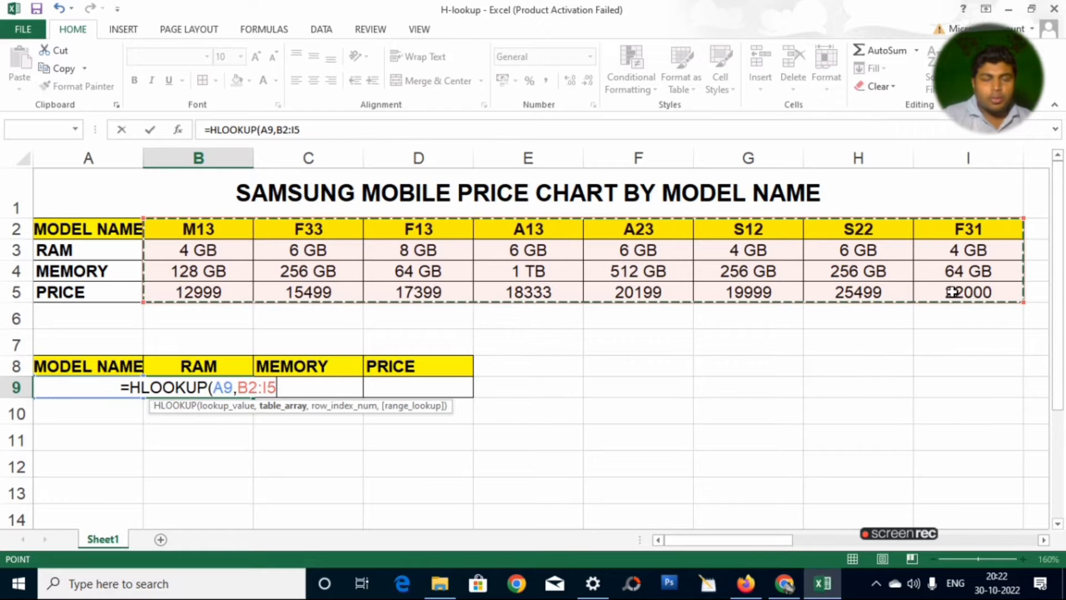
{"action": "type", "text": ","}
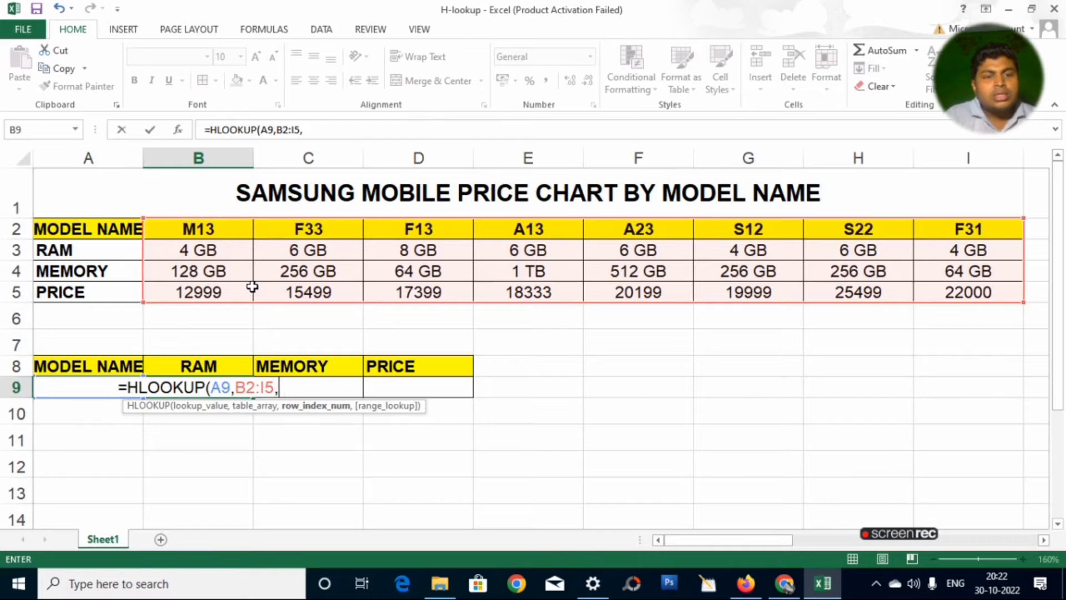
Complete the RAM lookup formula with row index 2 and range lookup 0 for an exact match.
{"action": "type", "text": "2"}
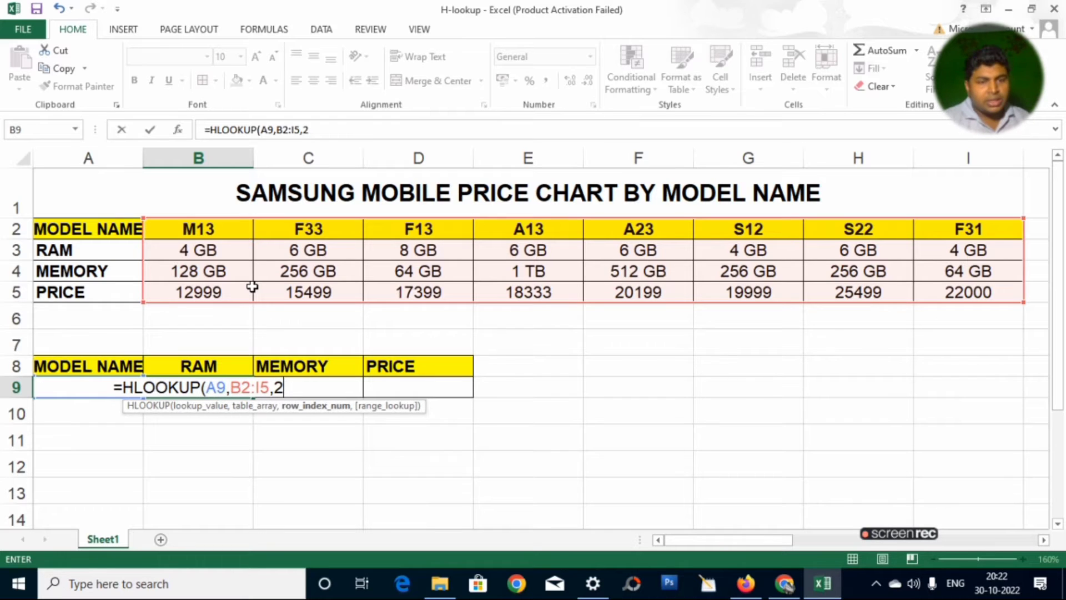
{"action": "type", "text": ","}
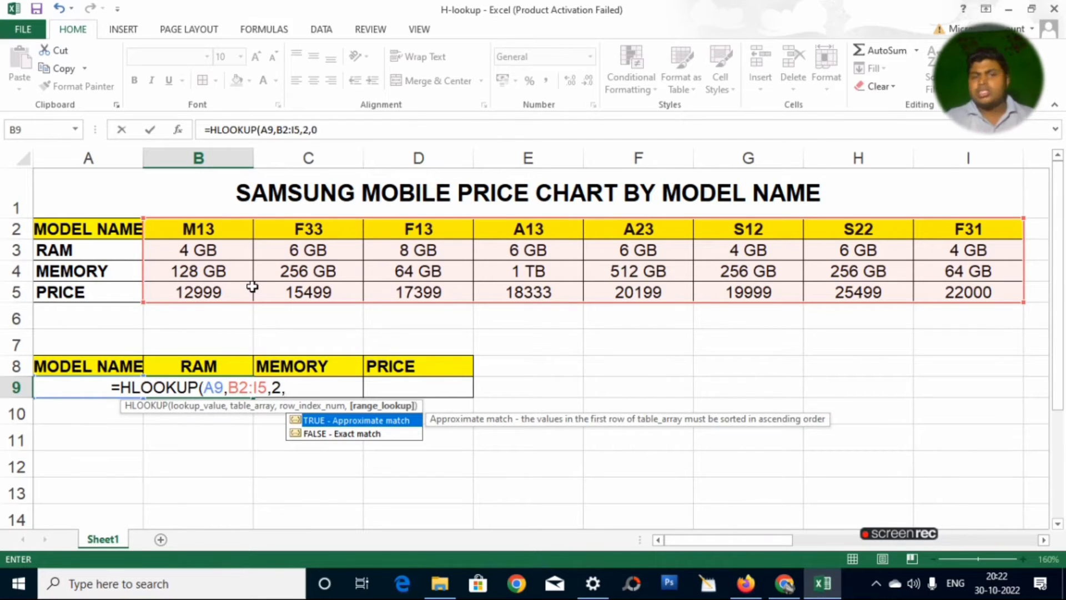
{"action": "type", "text": "0"}
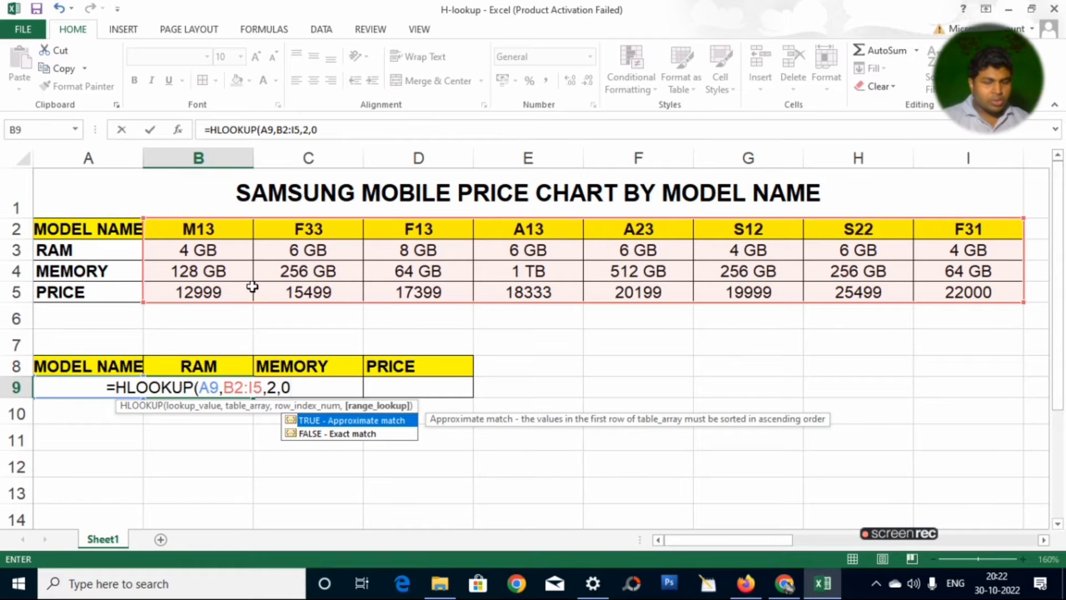
{"action": "key", "text": "Return"}
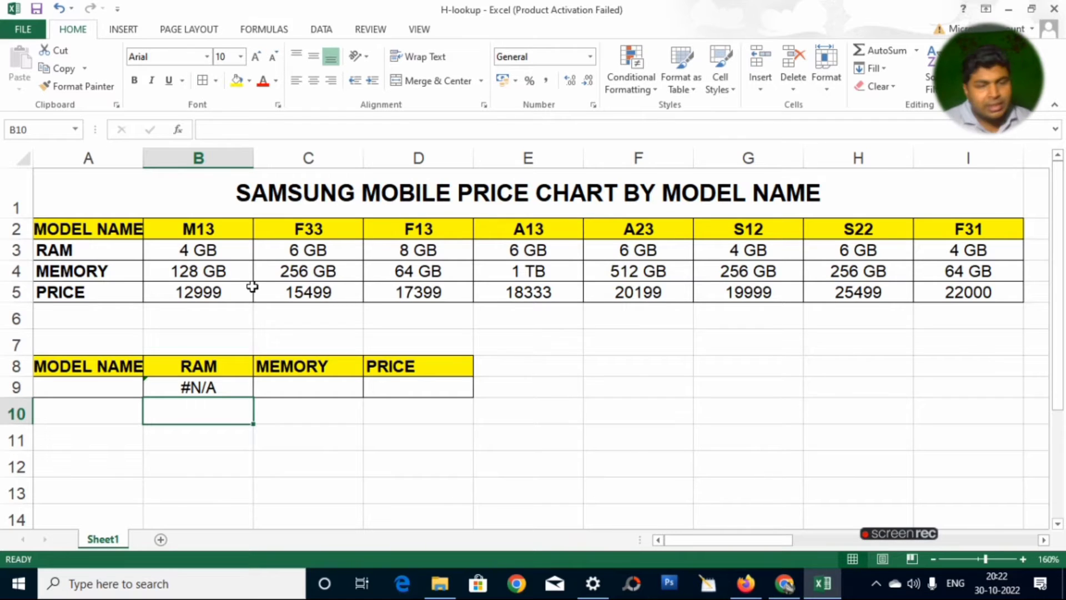
Enter M13 as the model name in cell A9 of the lookup table.
{"action": "left_click", "coordinate": [57, 392]}
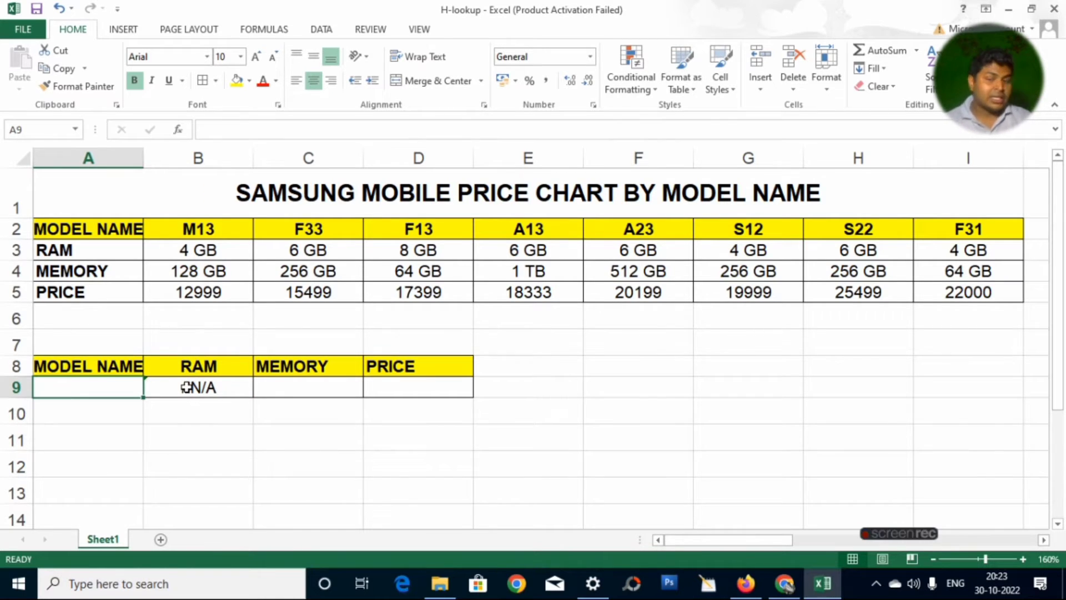
{"action": "type", "text": "M13"}
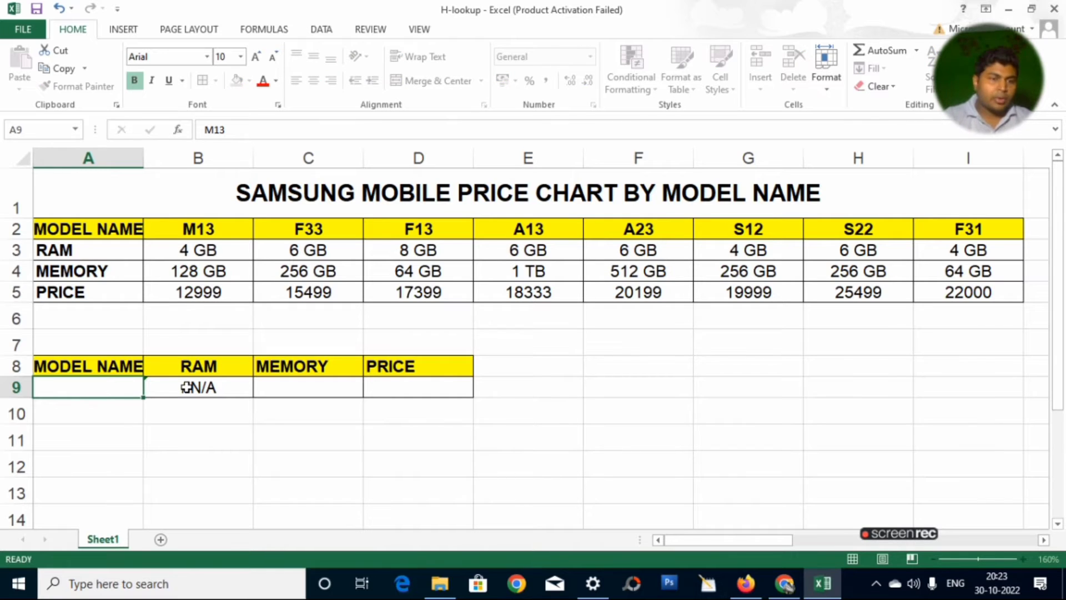
{"action": "key", "text": "Return"}
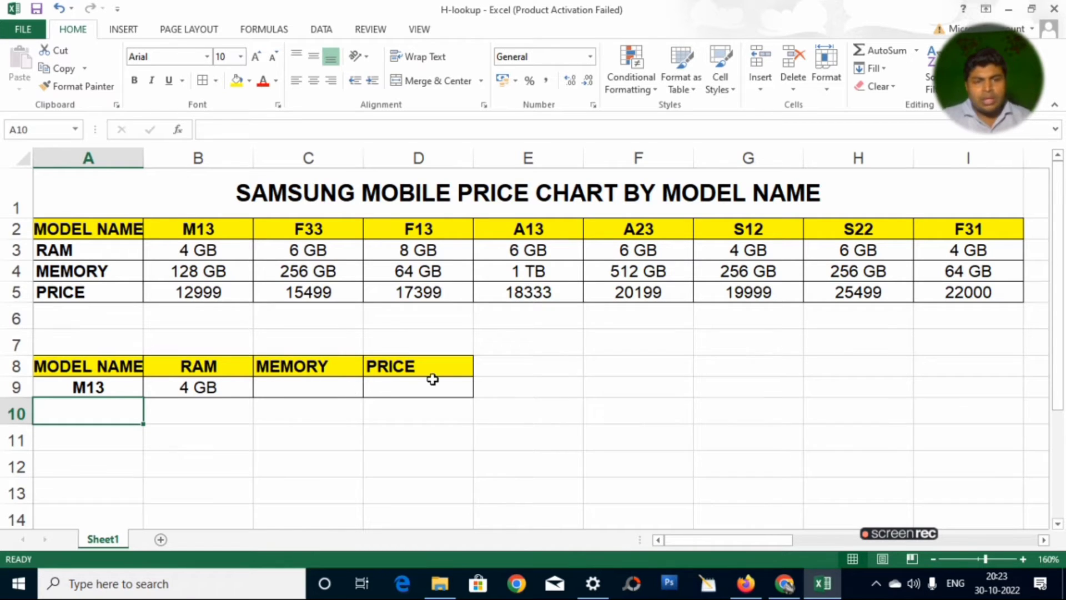
Lock the column references in the RAM formula in B9 by changing A9 to $A9 and B2 to $B2.
{"action": "left_click", "coordinate": [238, 390]}
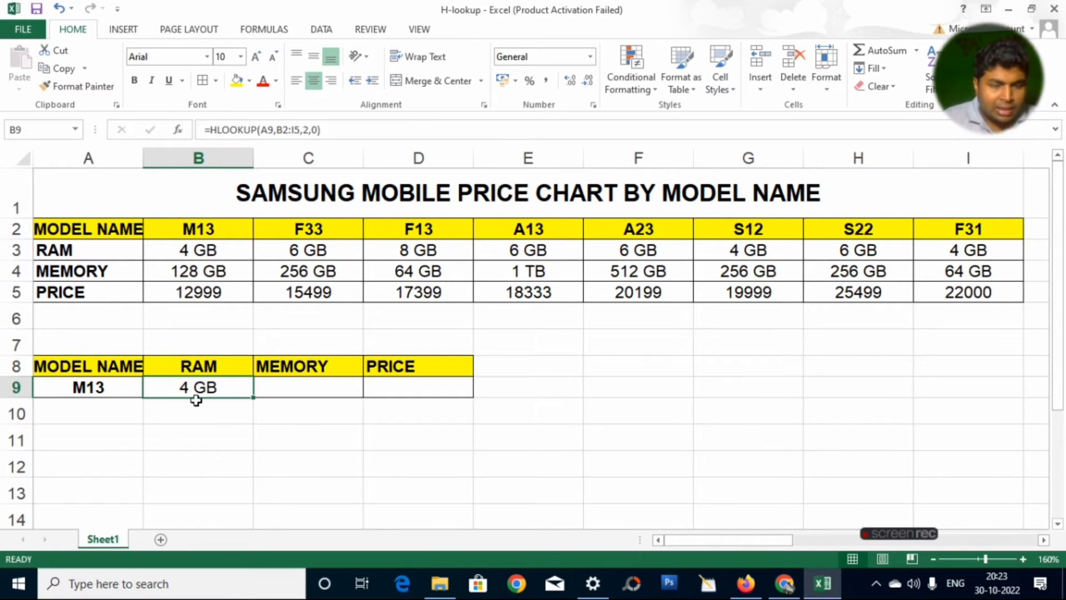
{"action": "left_click", "coordinate": [264, 130]}
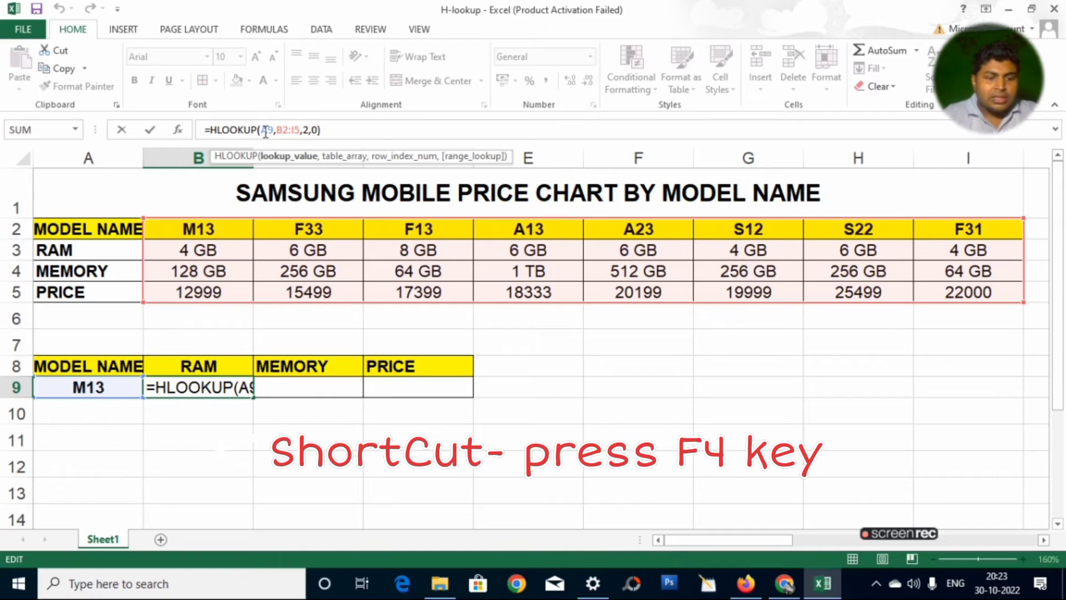
{"action": "type", "text": "$"}
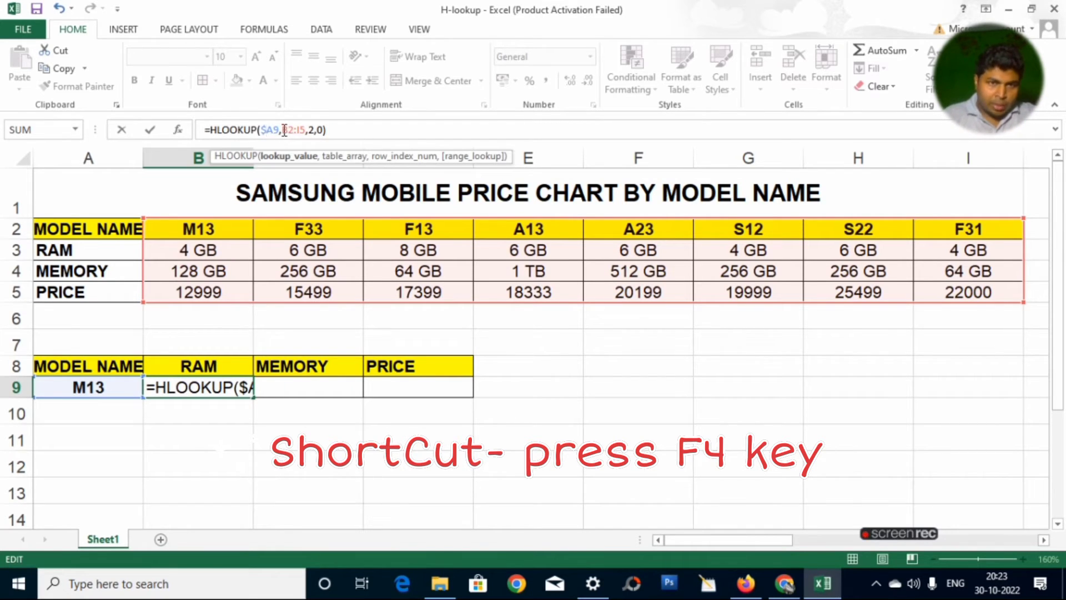
{"action": "left_click", "coordinate": [284, 130]}
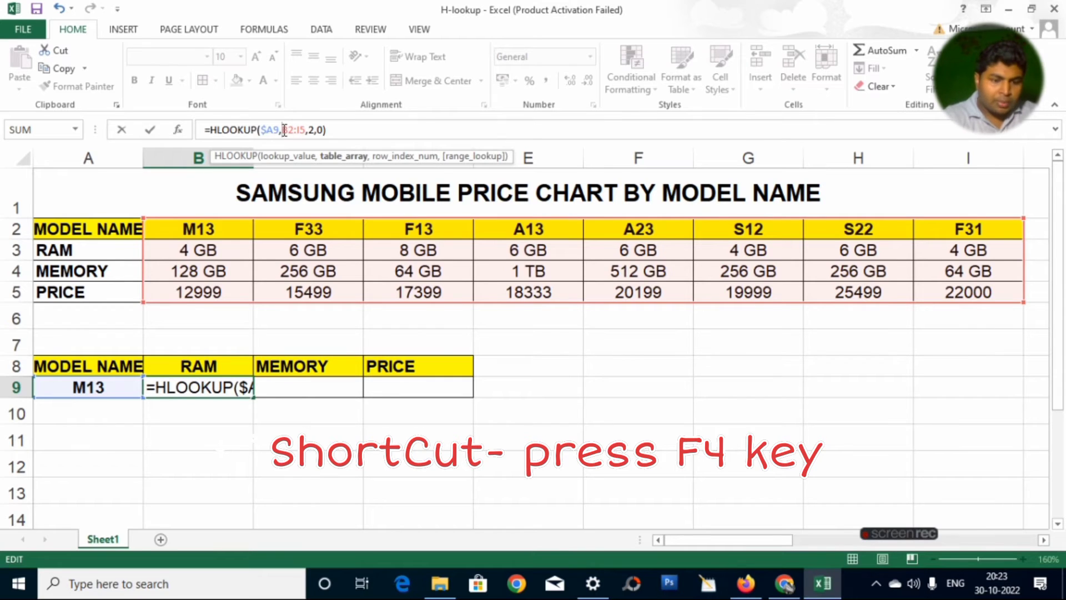
{"action": "type", "text": "$"}
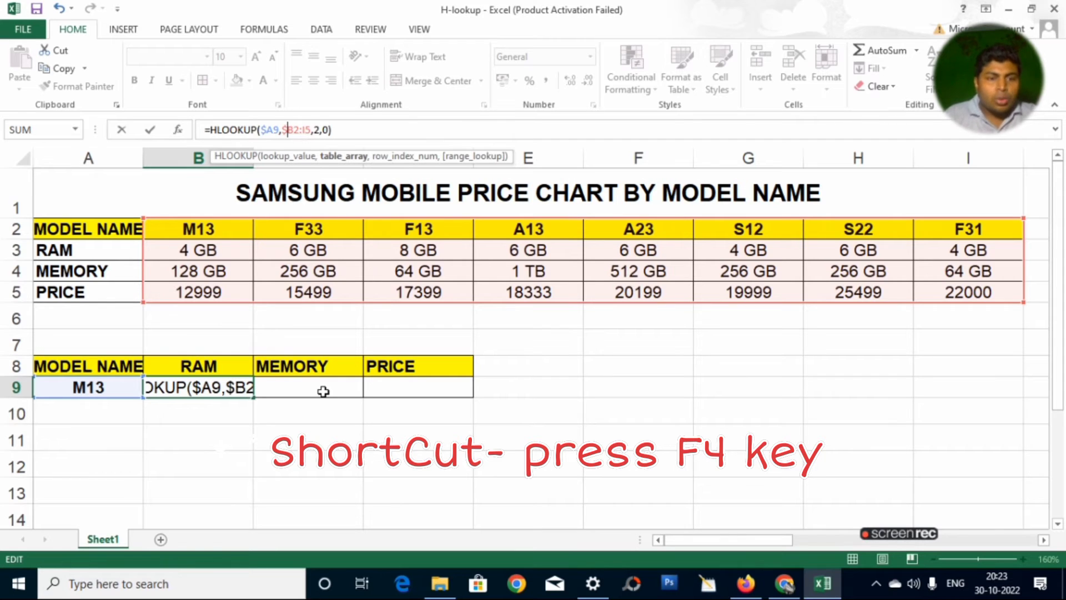
{"action": "key", "text": "Return"}
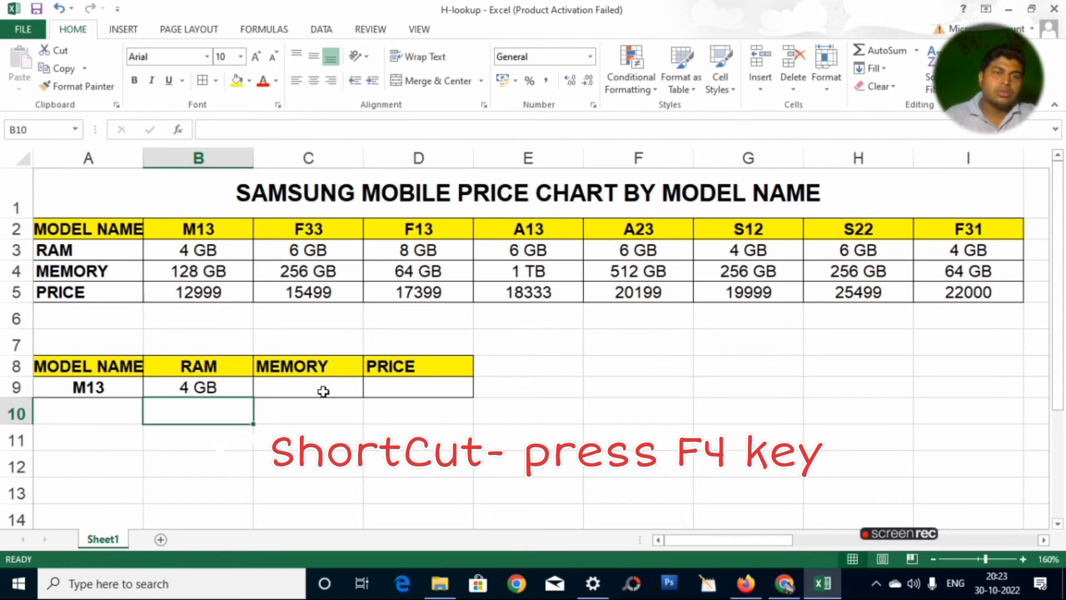
Fill the RAM formula from B9 across to the MEMORY and PRICE cells C9 and D9.
{"action": "left_click", "coordinate": [233, 390]}
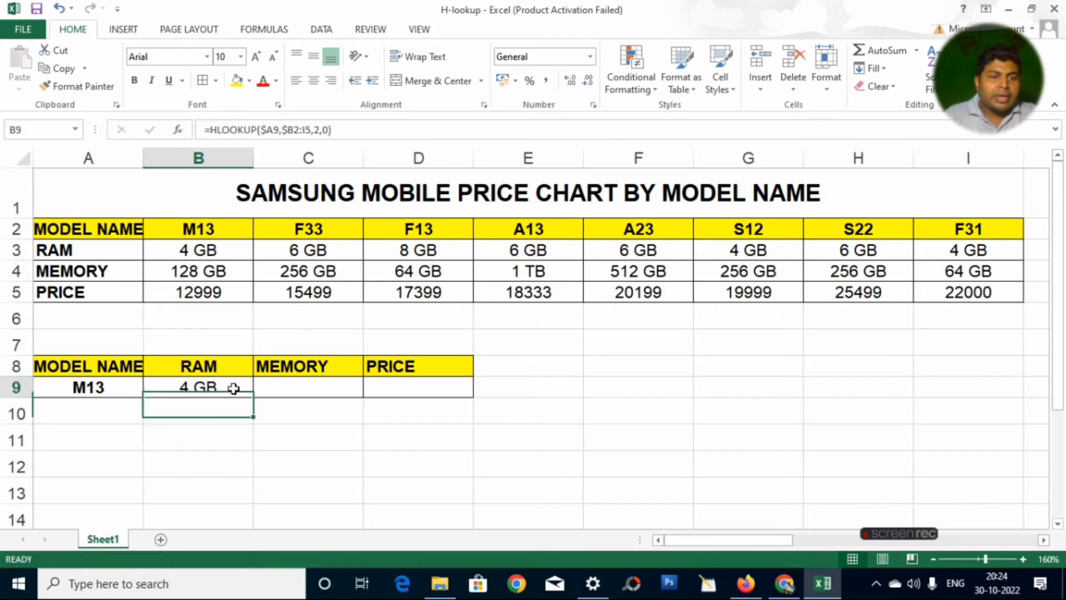
{"action": "left_click_drag", "start_coordinate": [257, 398], "coordinate": [436, 399]}
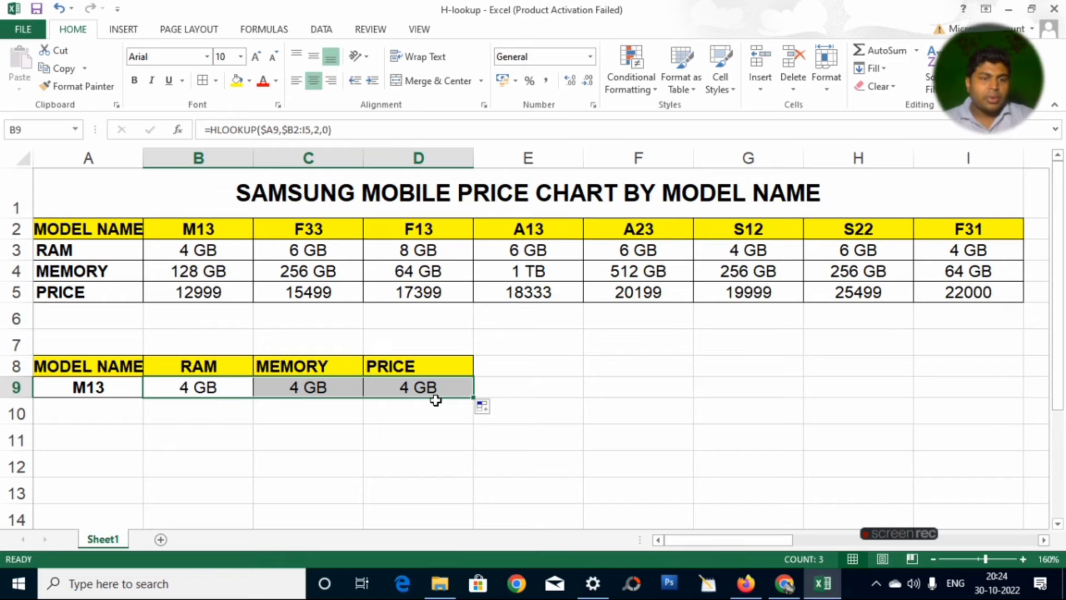
{"action": "left_click", "coordinate": [314, 423]}
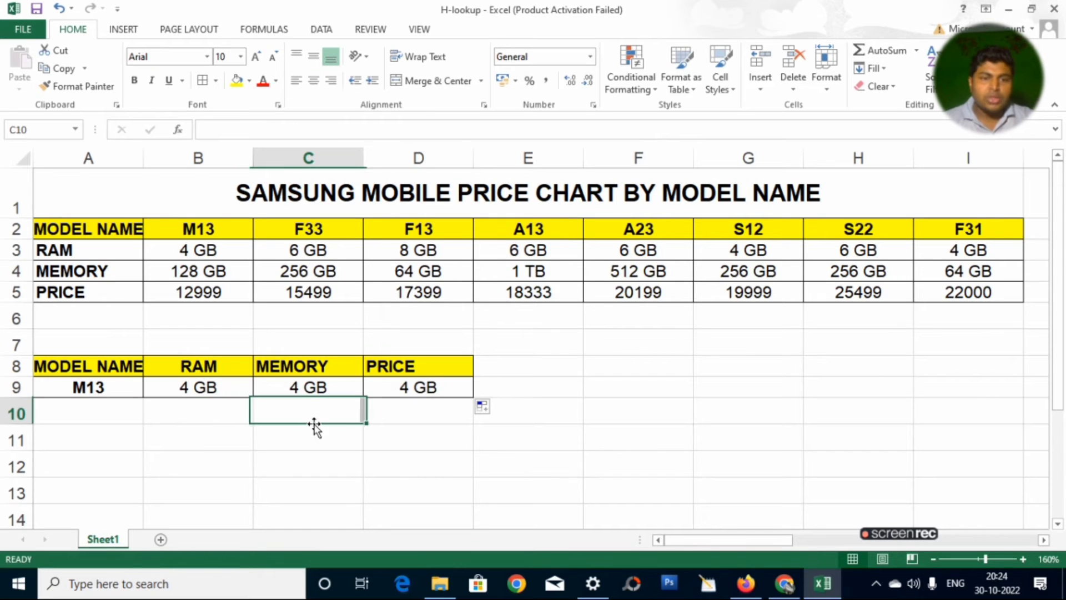
Set the row index to 3 in the MEMORY lookup formula in cell C9.
{"action": "left_click", "coordinate": [306, 390]}
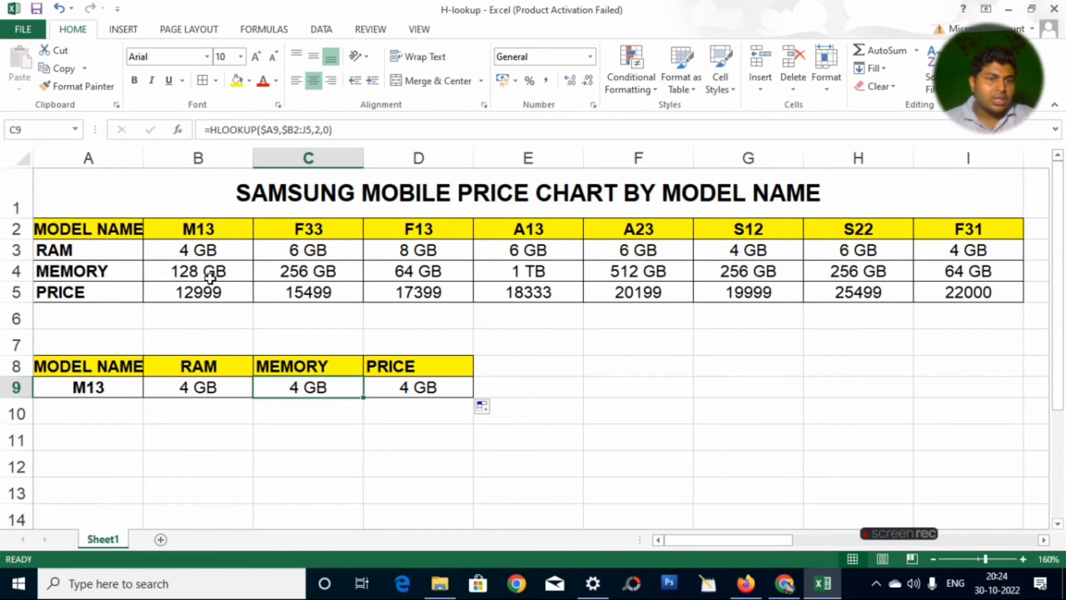
{"action": "left_click", "coordinate": [321, 130]}
{"action": "key", "text": "BackSpace"}
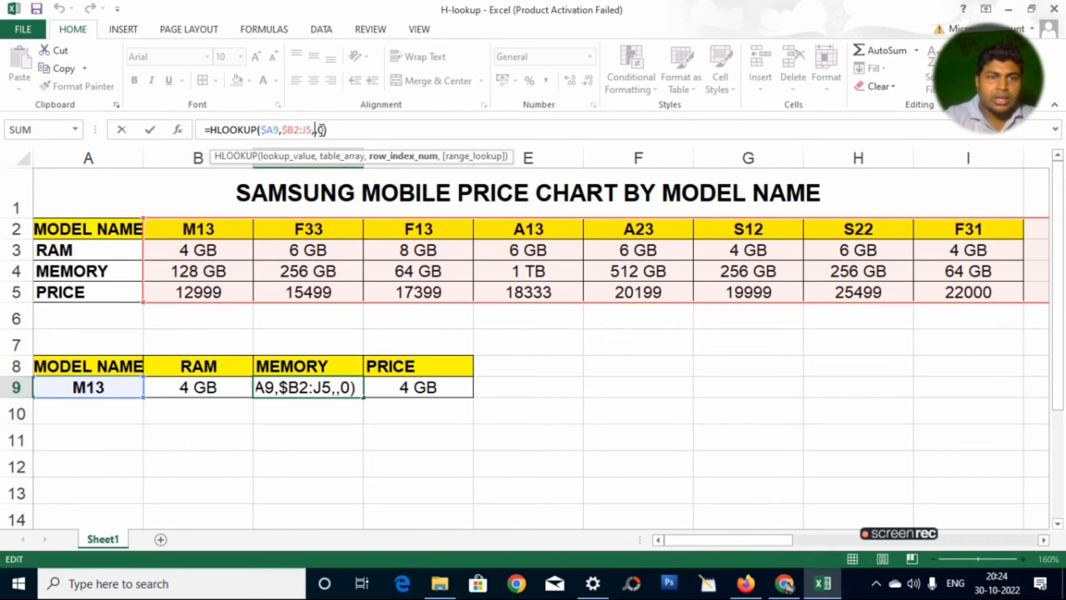
{"action": "type", "text": "3"}
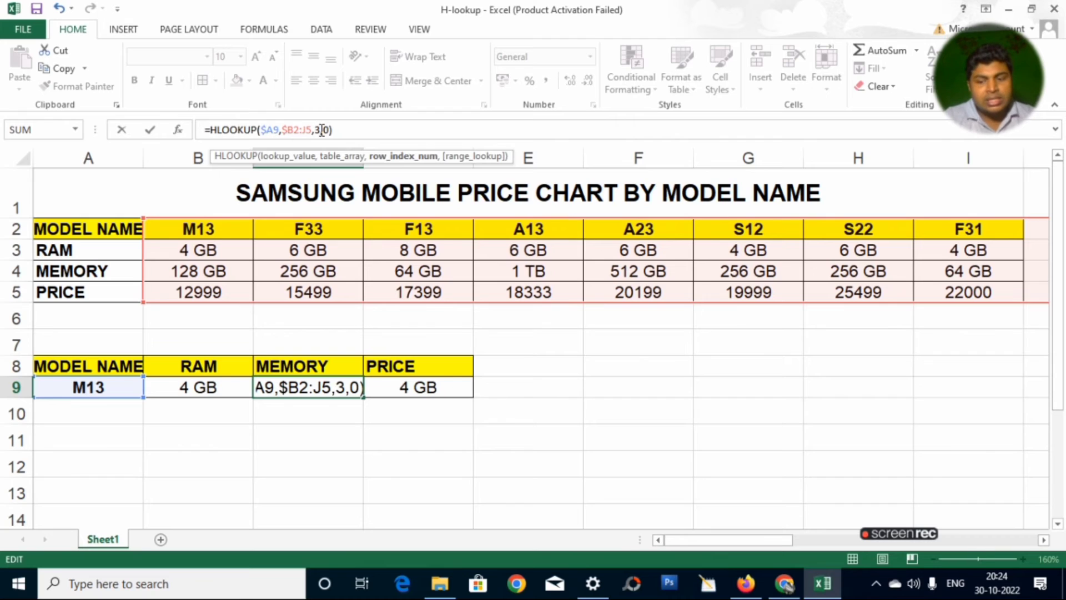
{"action": "key", "text": "ctrl+Return"}
{"action": "key", "text": "Return"}
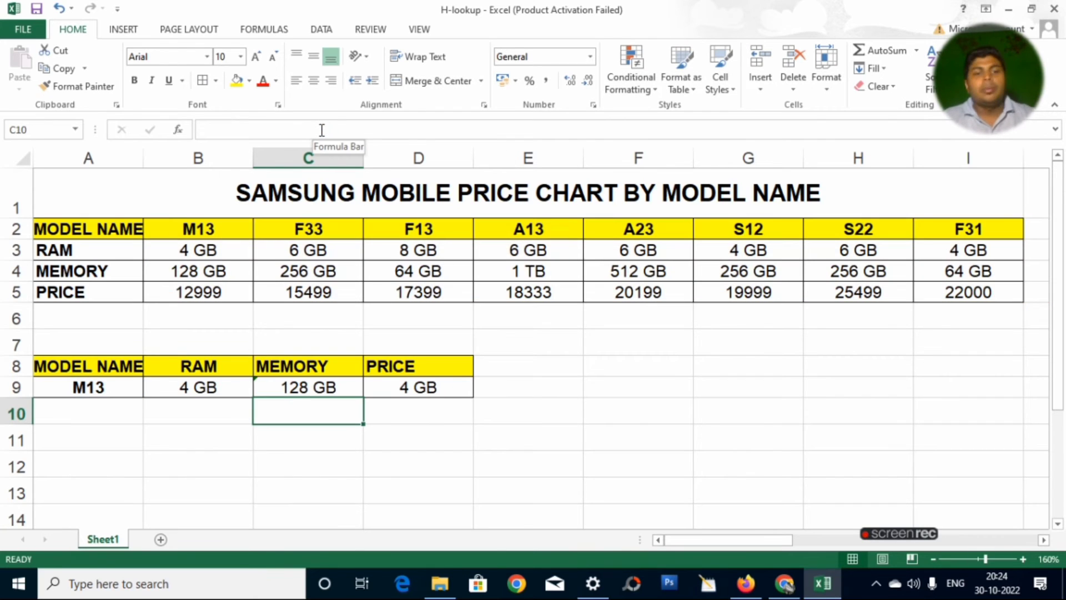
Set the row index to 4 in the PRICE lookup formula in cell D9.
{"action": "left_click", "coordinate": [394, 387]}
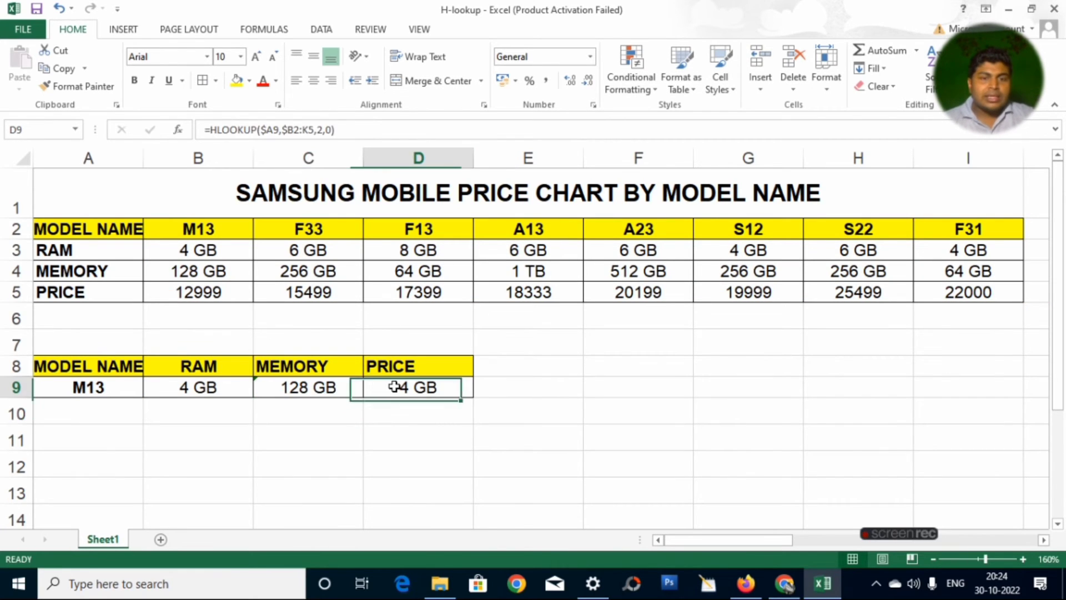
{"action": "left_click", "coordinate": [316, 129]}
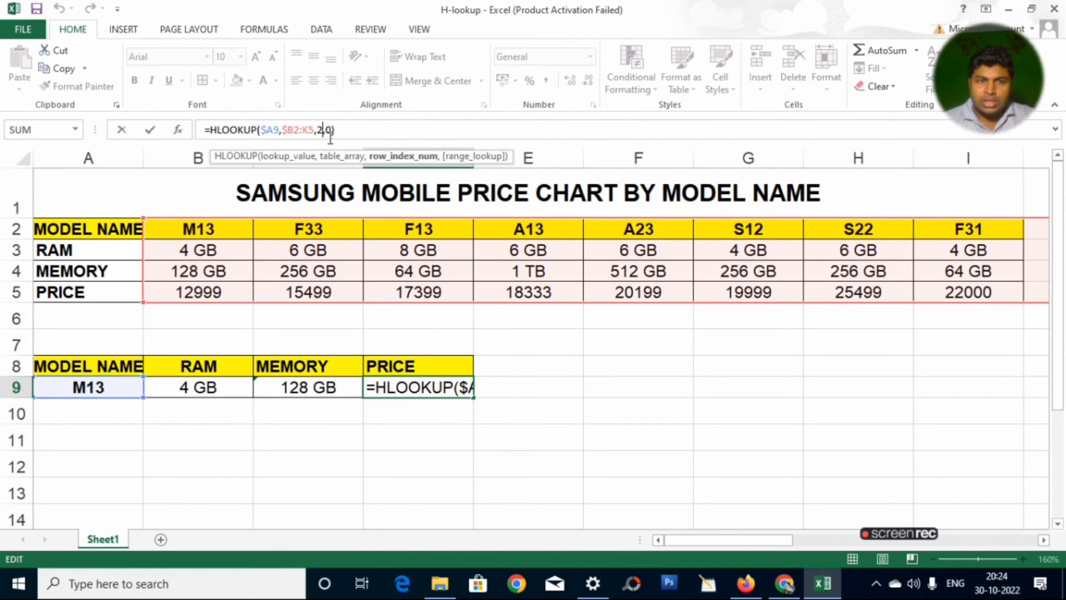
{"action": "key", "text": "BackSpace"}
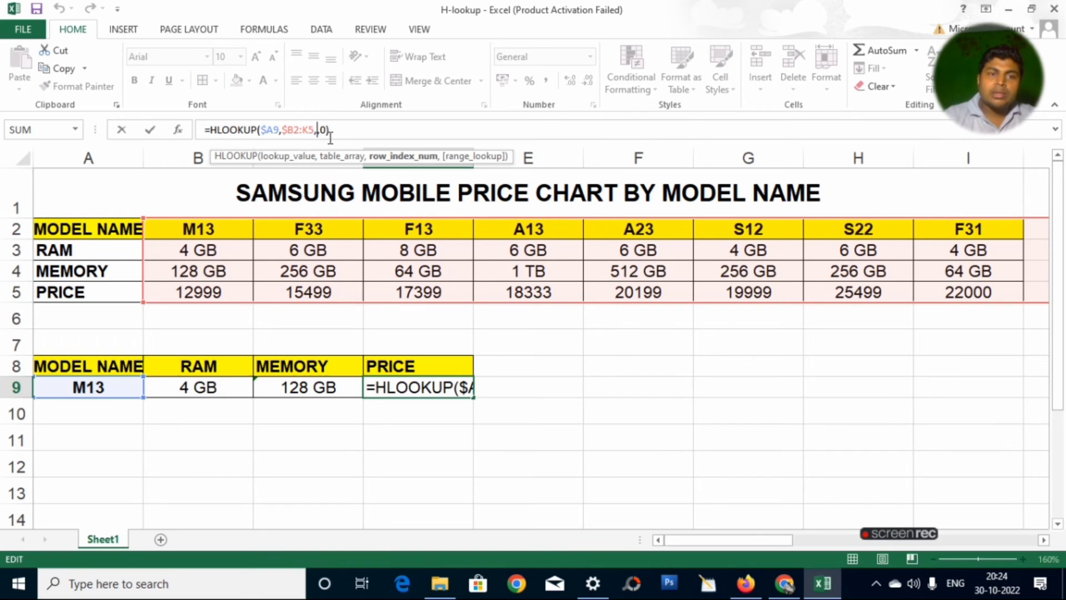
{"action": "type", "text": "4"}
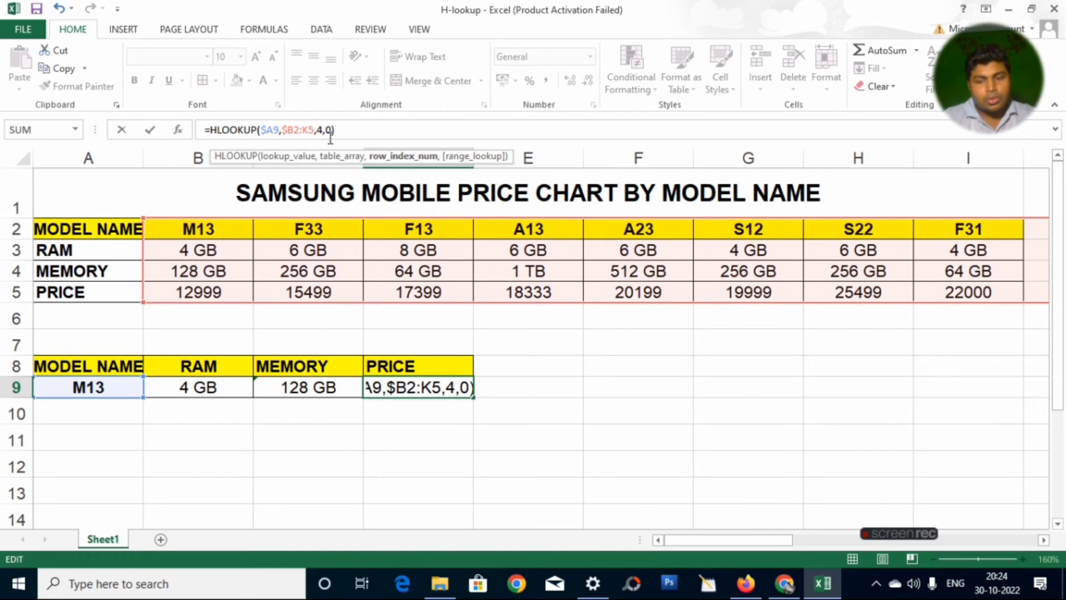
{"action": "key", "text": "Return"}
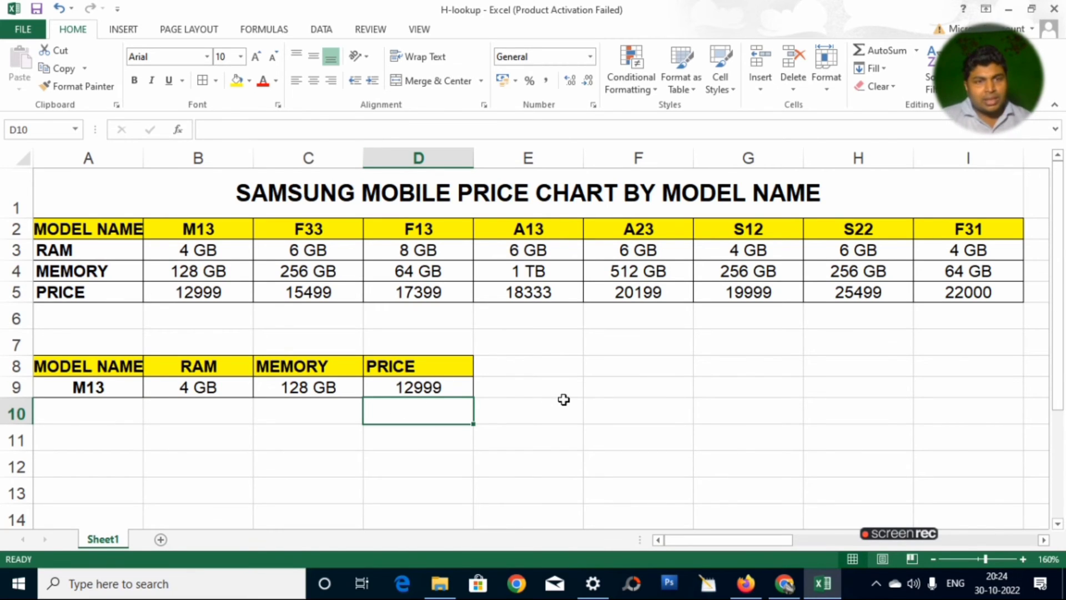
{"action": "left_click", "coordinate": [308, 393]}
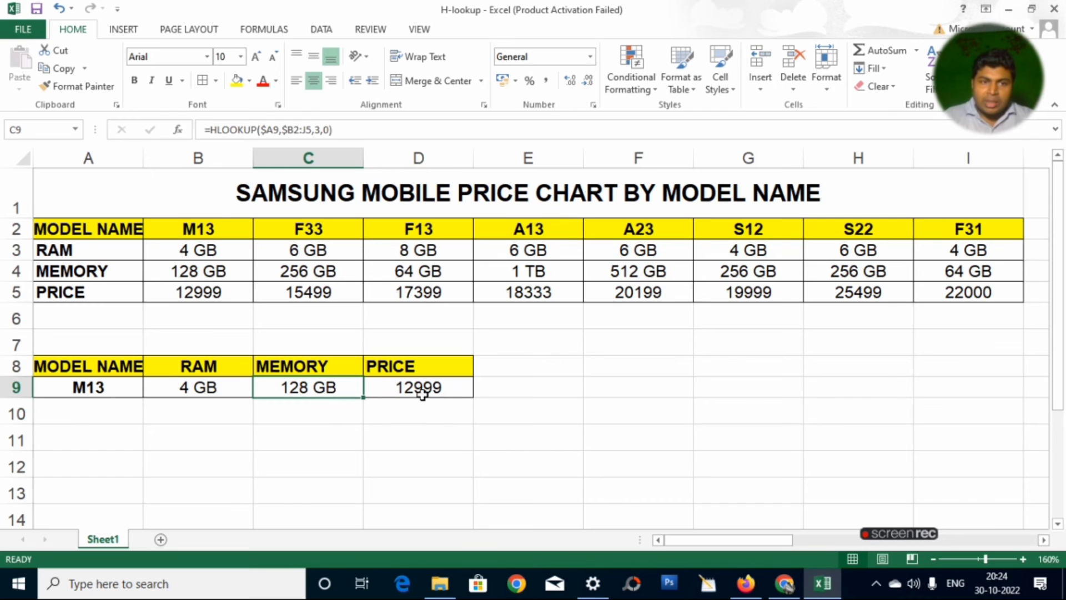